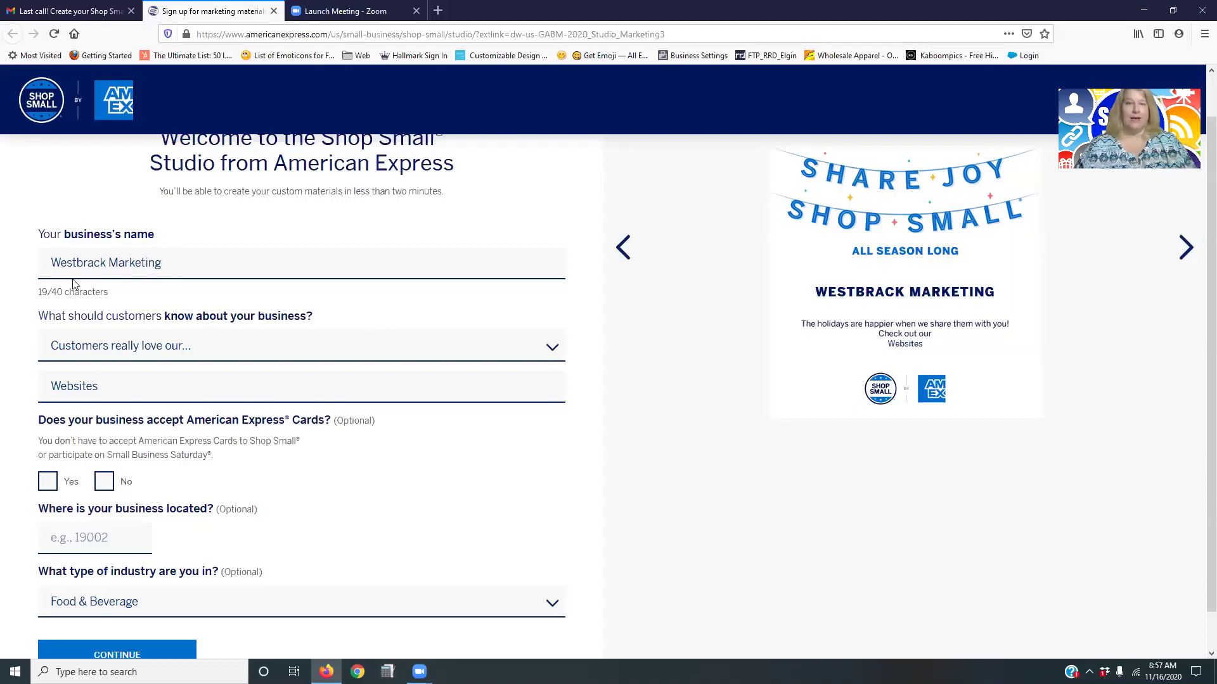
Replace the business name with 'Westbrack marketing', deleting the stray extra 'a'.
left_click_drag(51, 264, 195, 260)
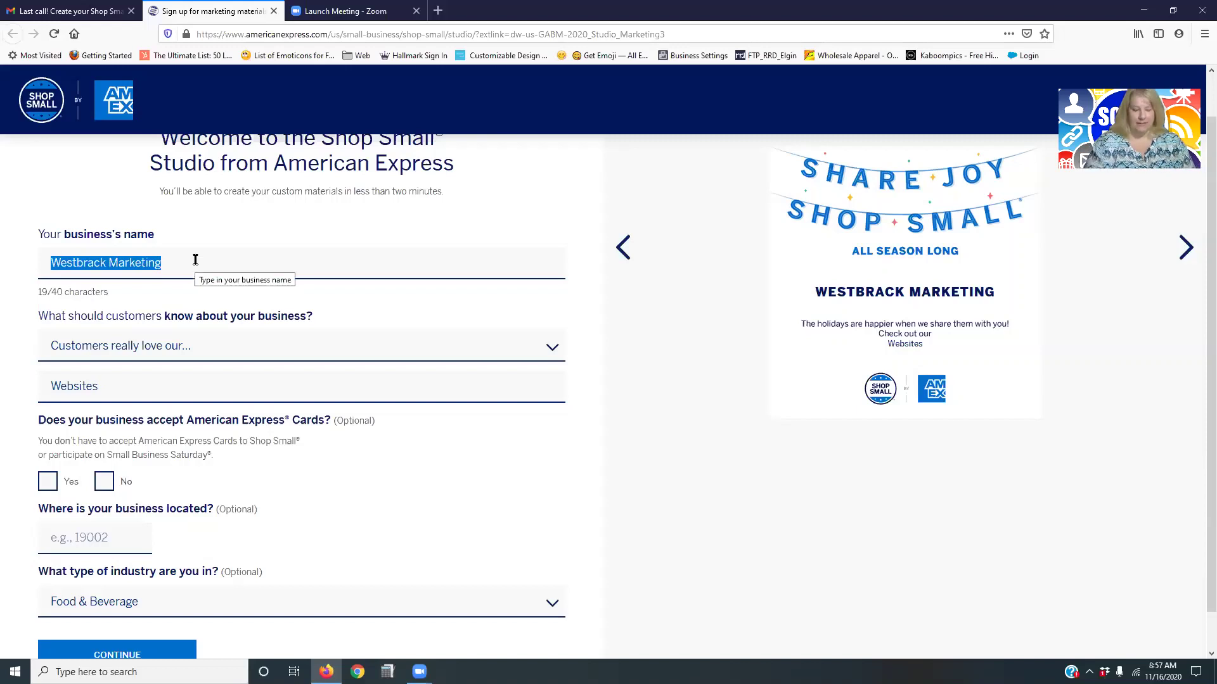
type("Westbracka")
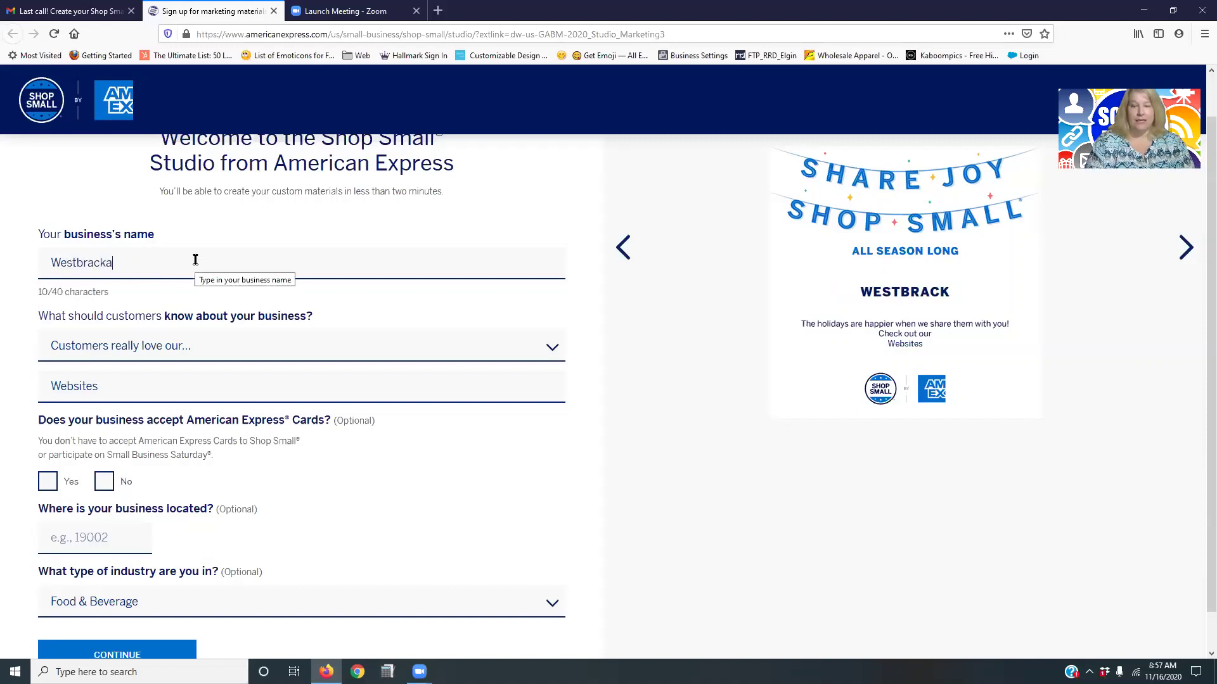
key("BackSpace")
type("mar")
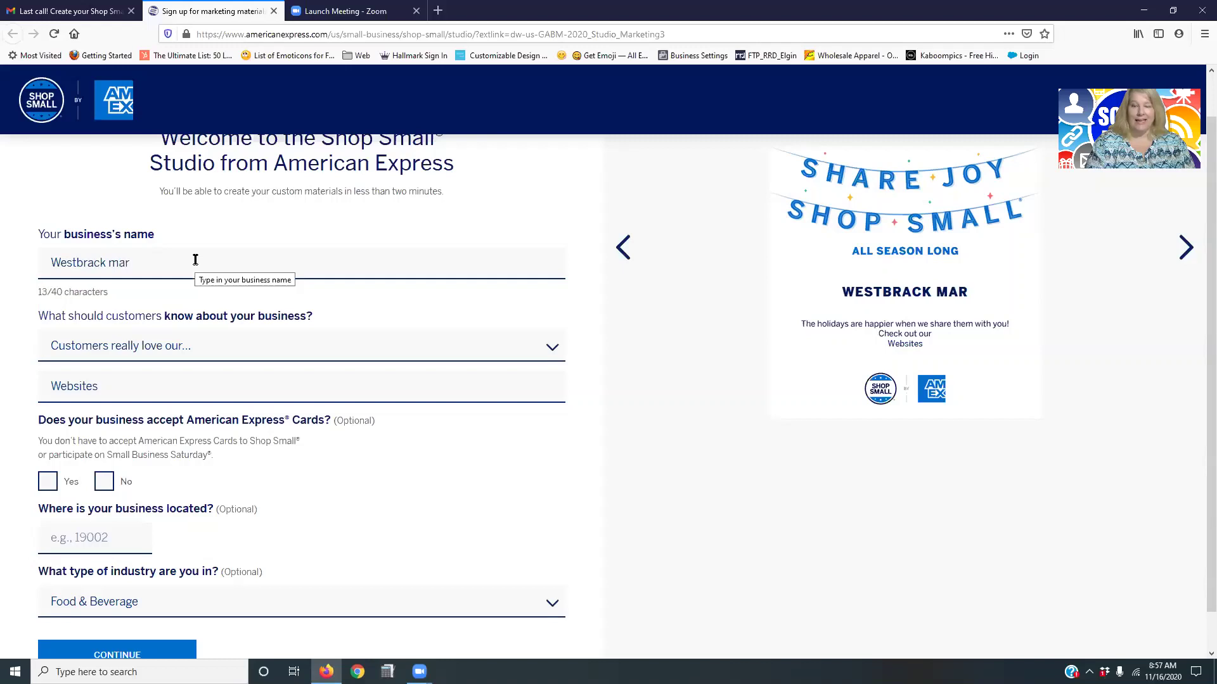
type("keting")
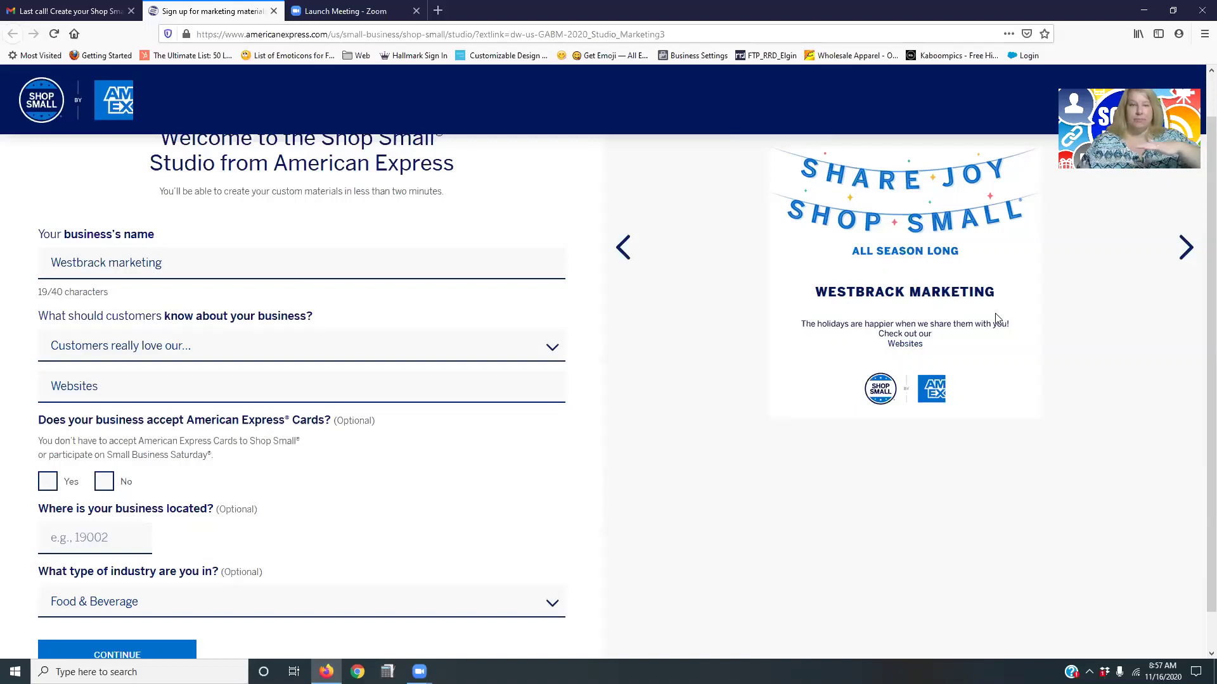
Keep the 'Customers really love our...' message, select the ZIP field, and open the industry type list.
left_click(304, 351)
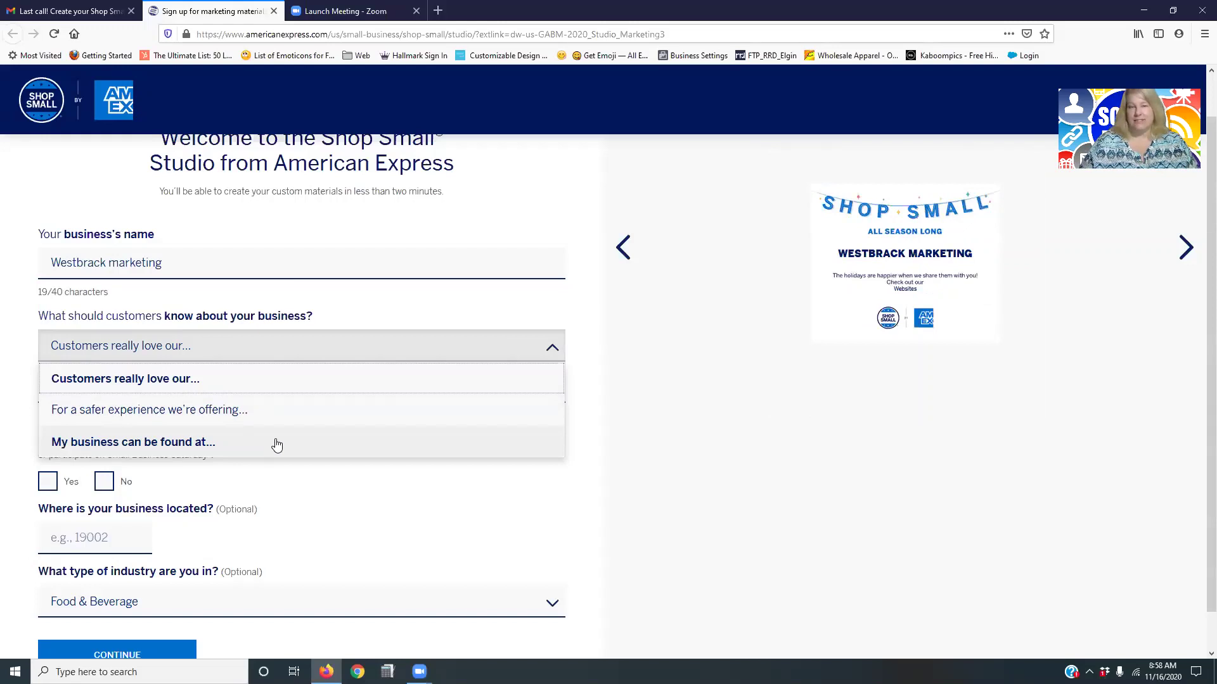
left_click(405, 501)
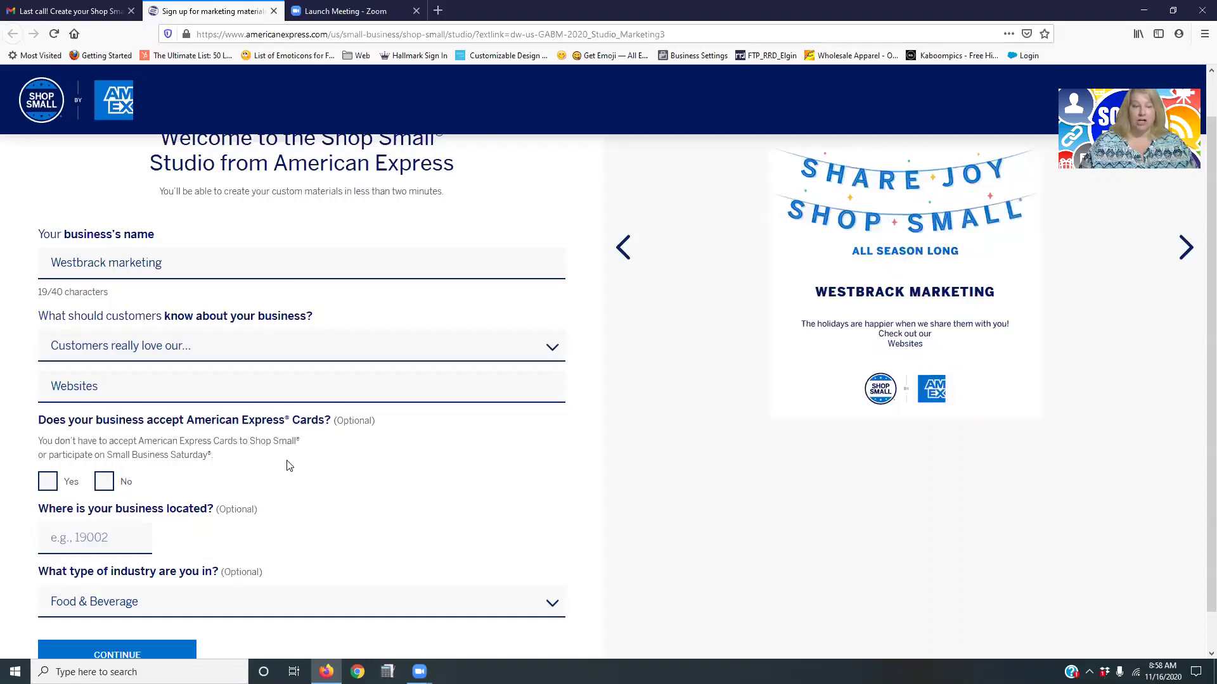
left_click(104, 536)
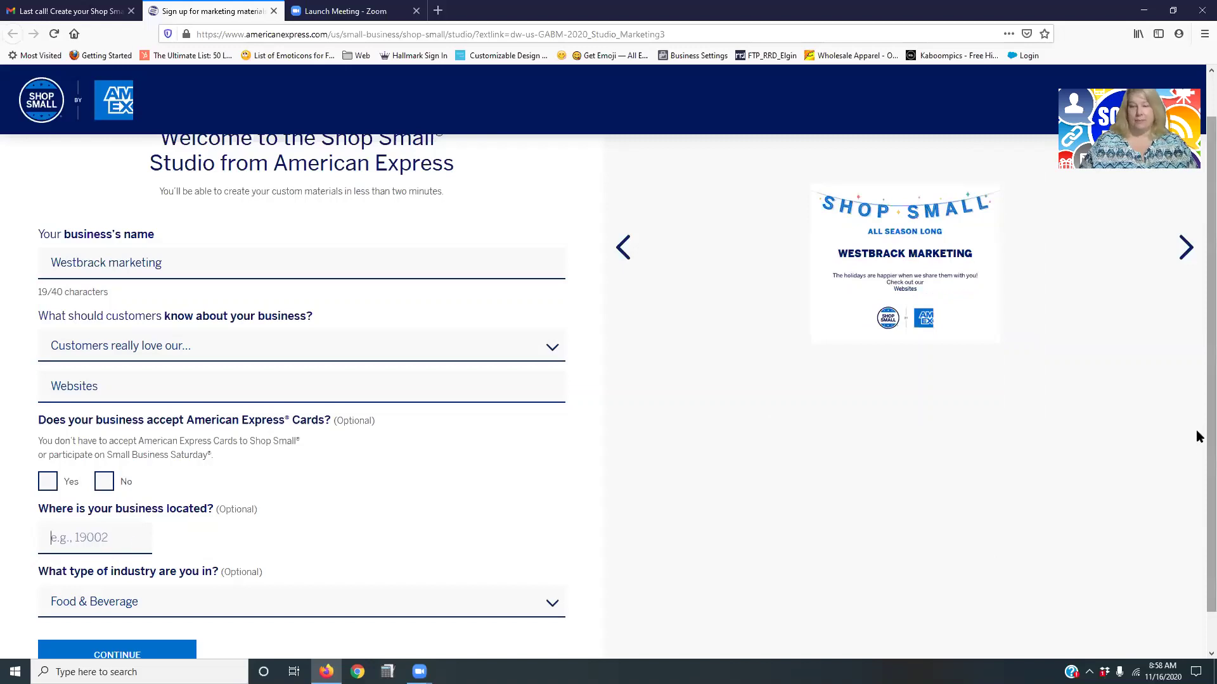
scroll(1193, 545, "down", 1)
left_click(457, 568)
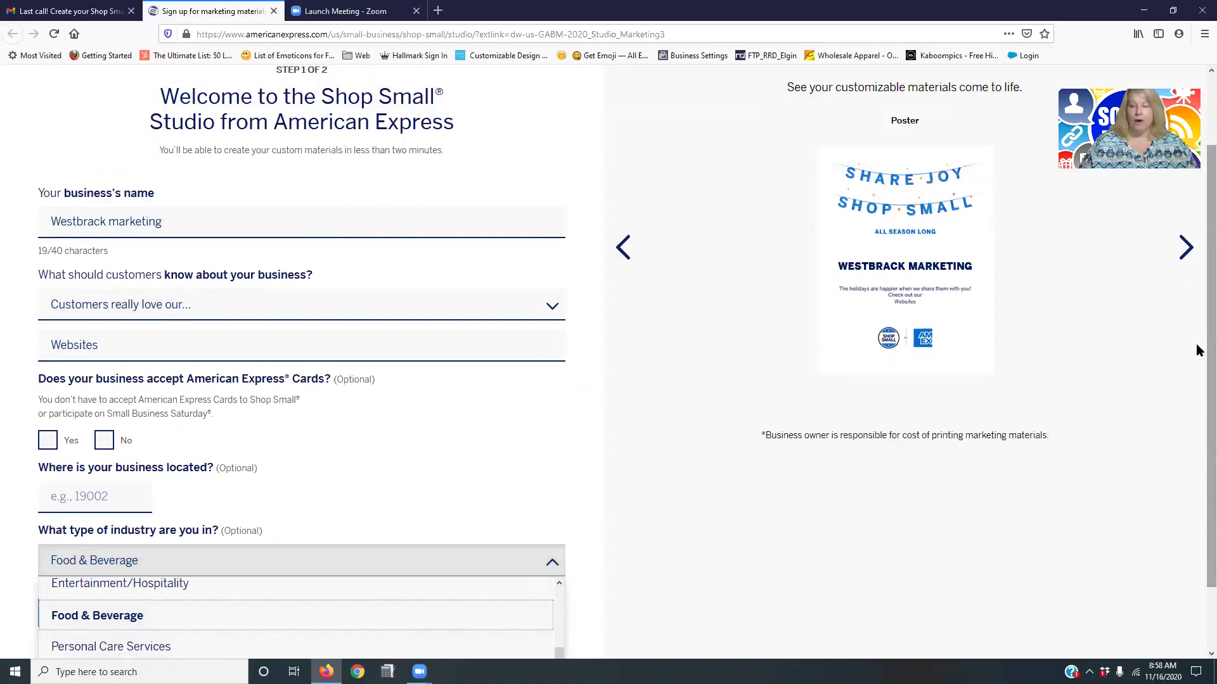
scroll(1197, 508, "down", 2)
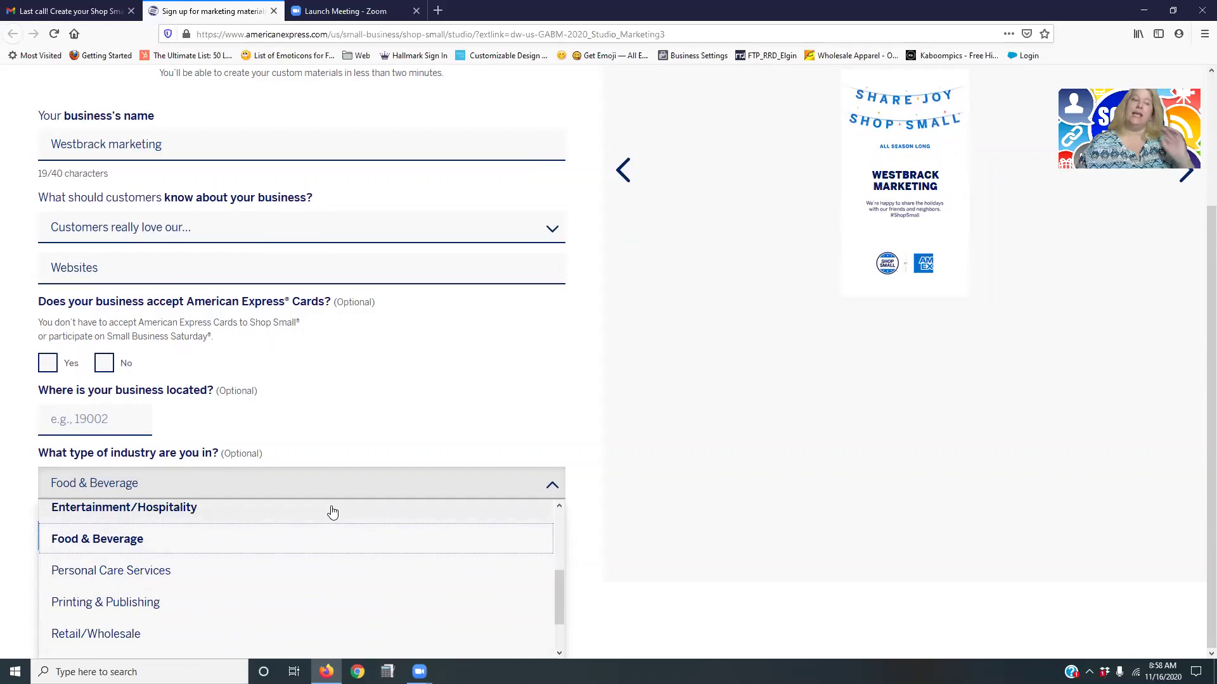
Set the industry to Printing & Publishing, continue to step 2, and enter the first and last name.
left_click(279, 601)
left_click(155, 618)
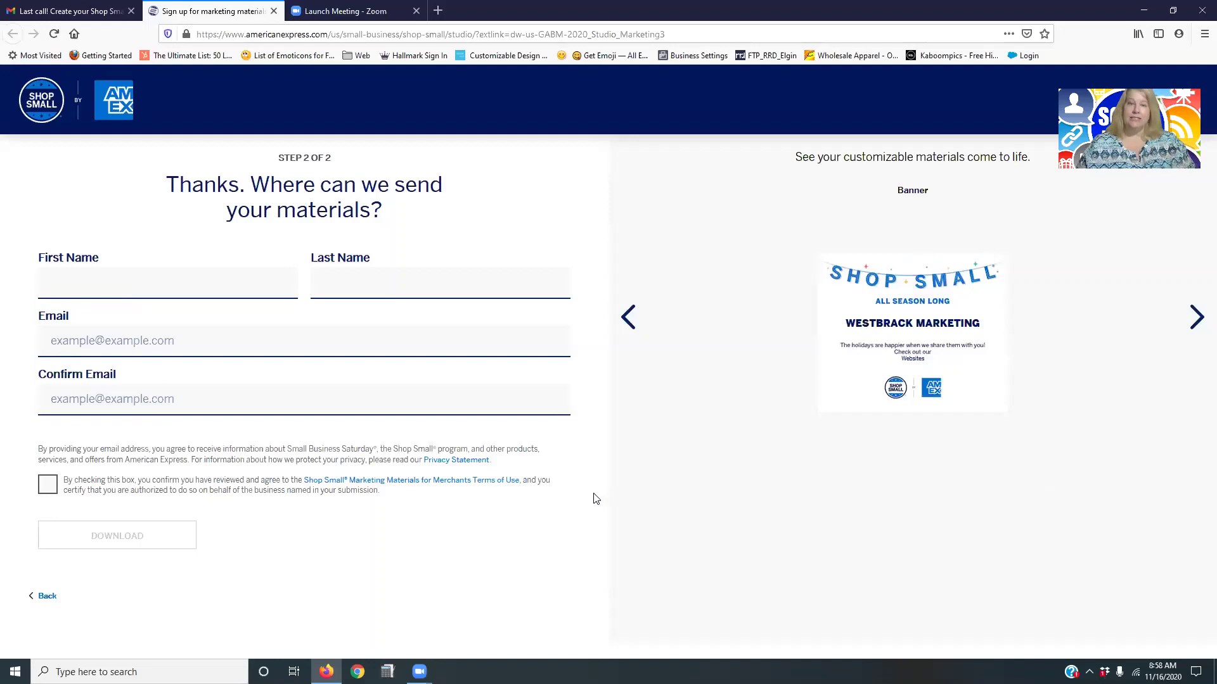
left_click(134, 288)
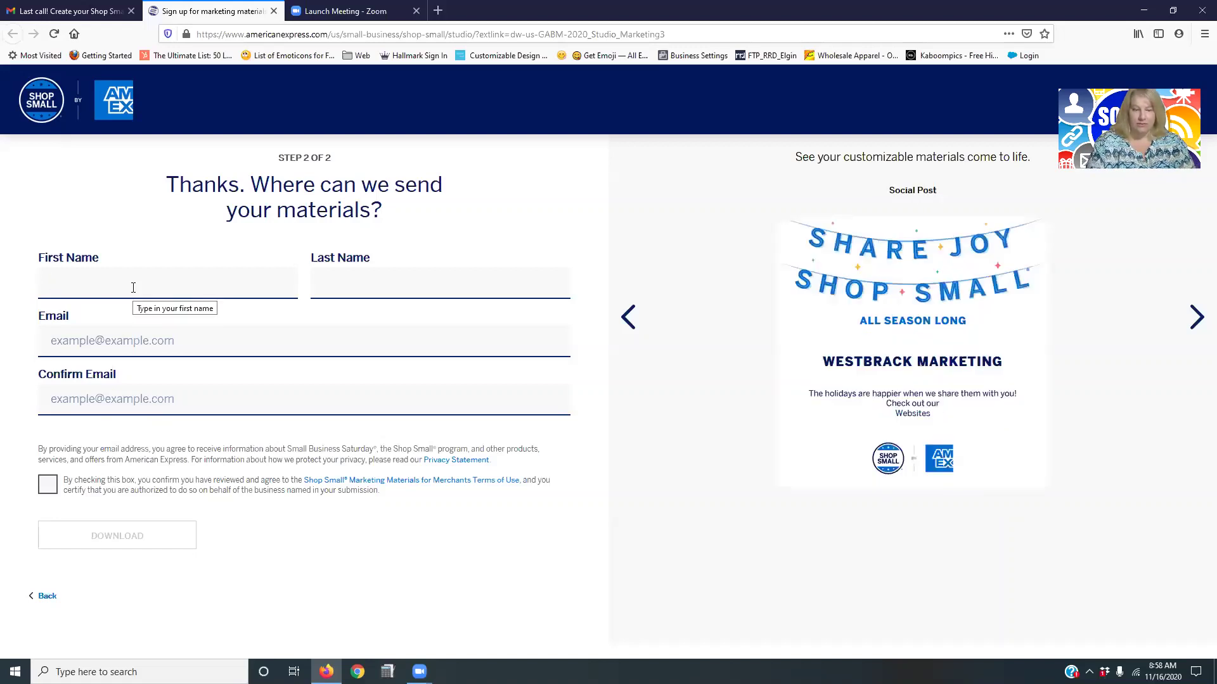
key("Tab")
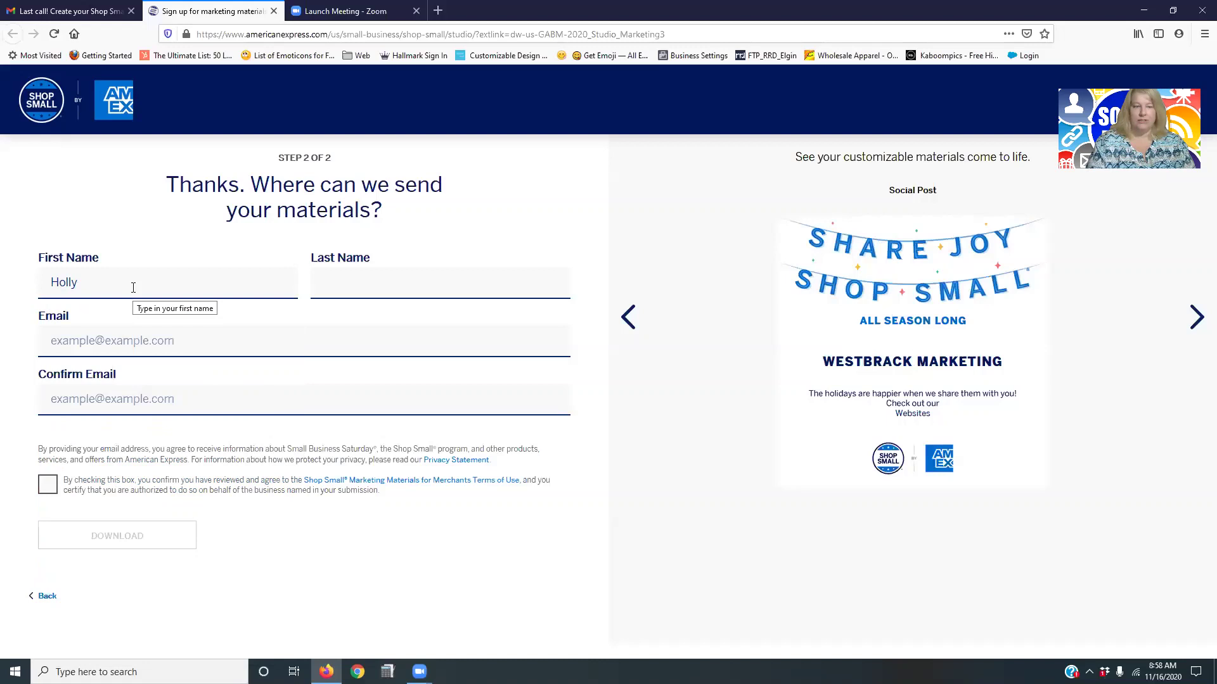
Enter and confirm the contact e-mail address, then agree to the terms of use.
key("Tab")
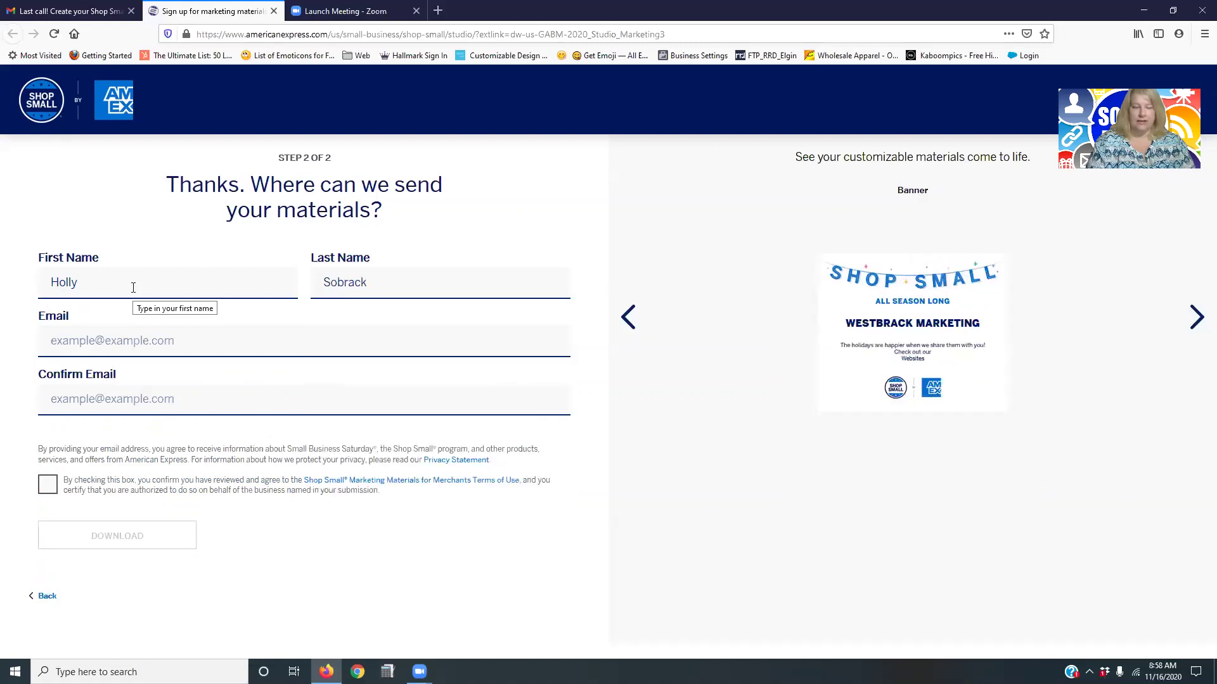
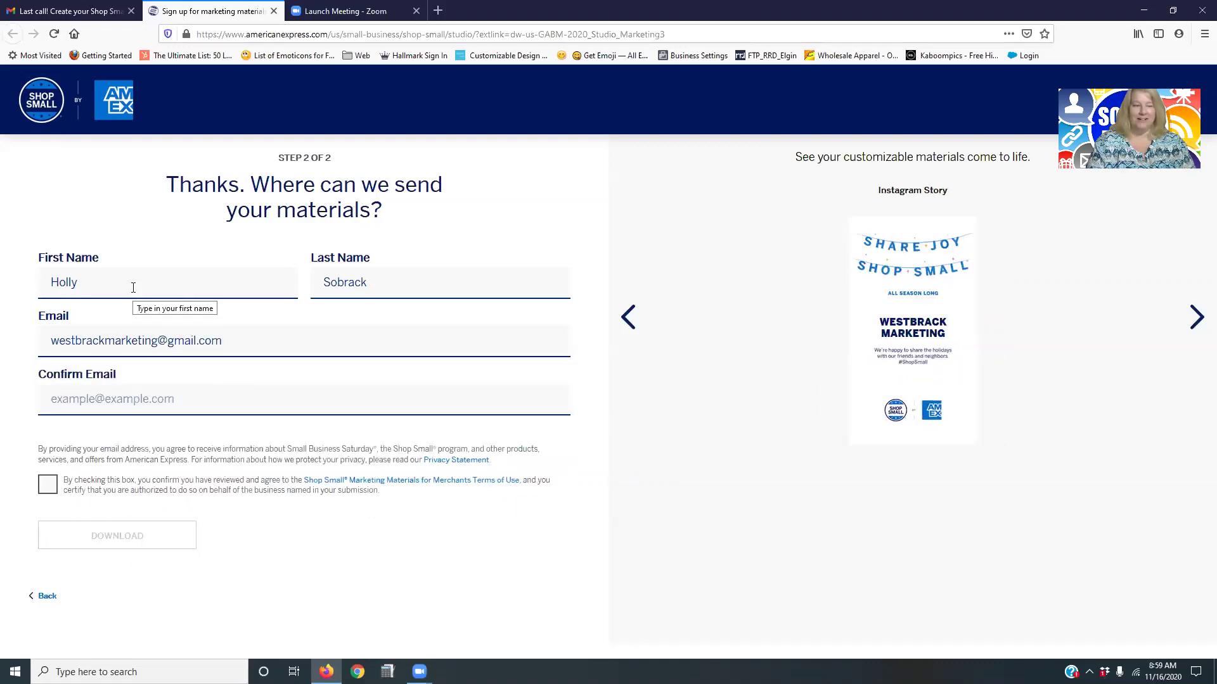
key("Tab")
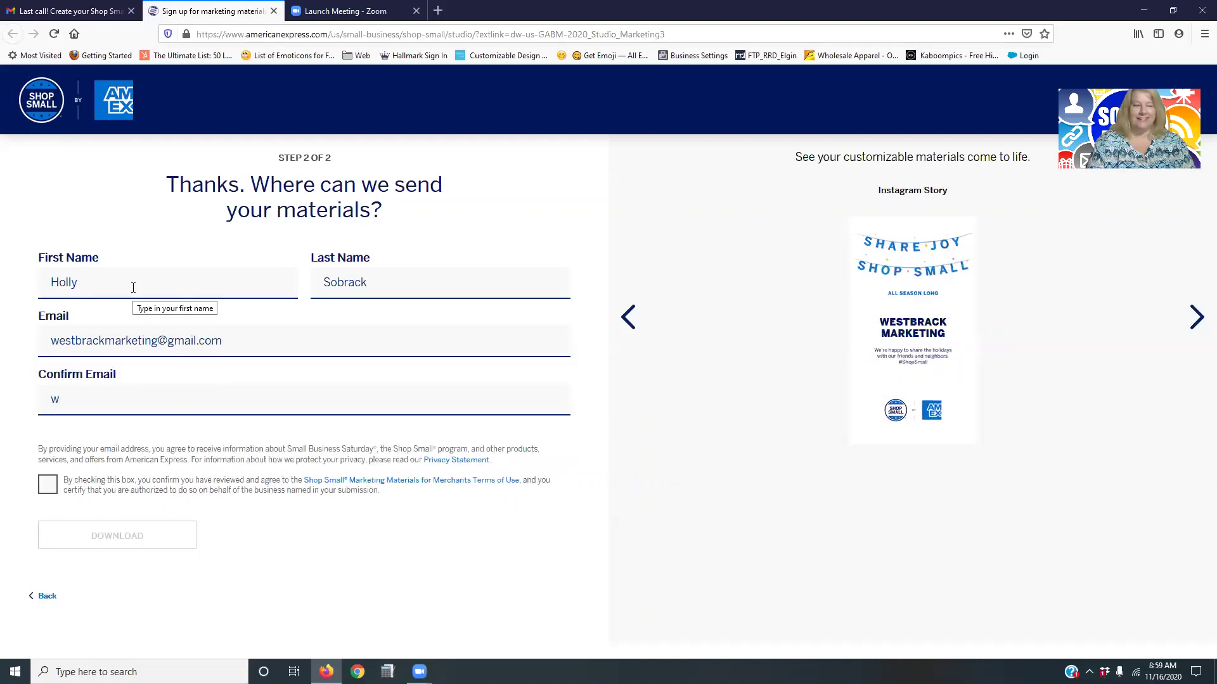
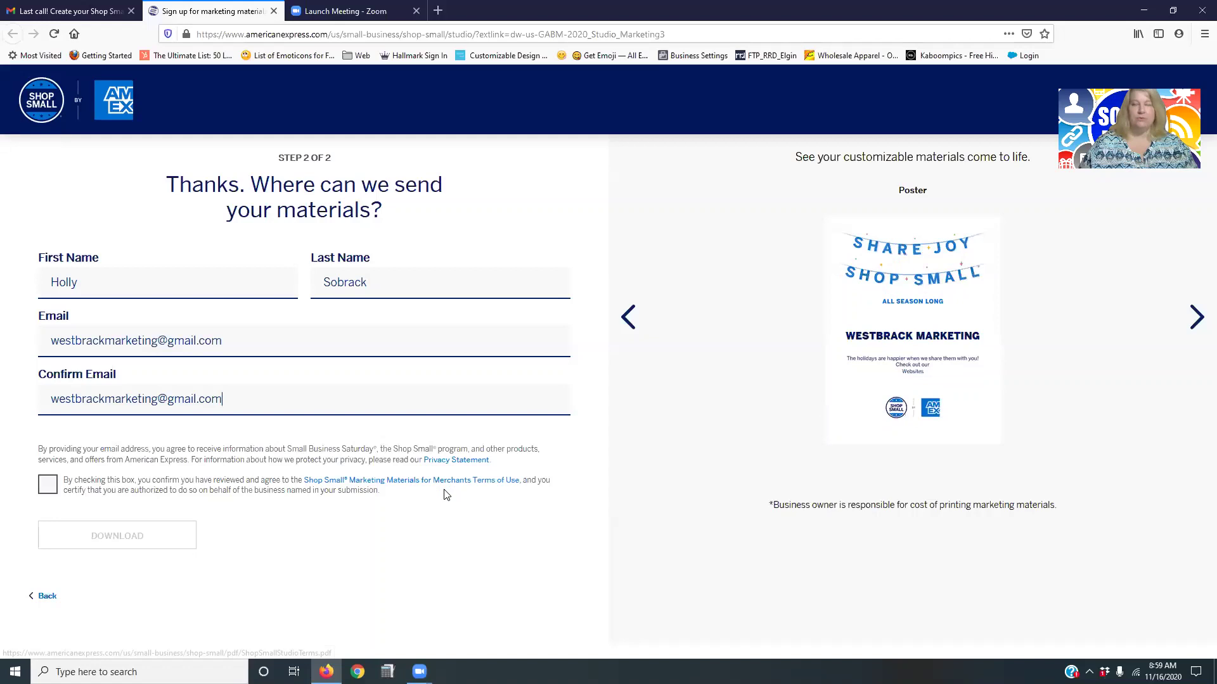
left_click(48, 485)
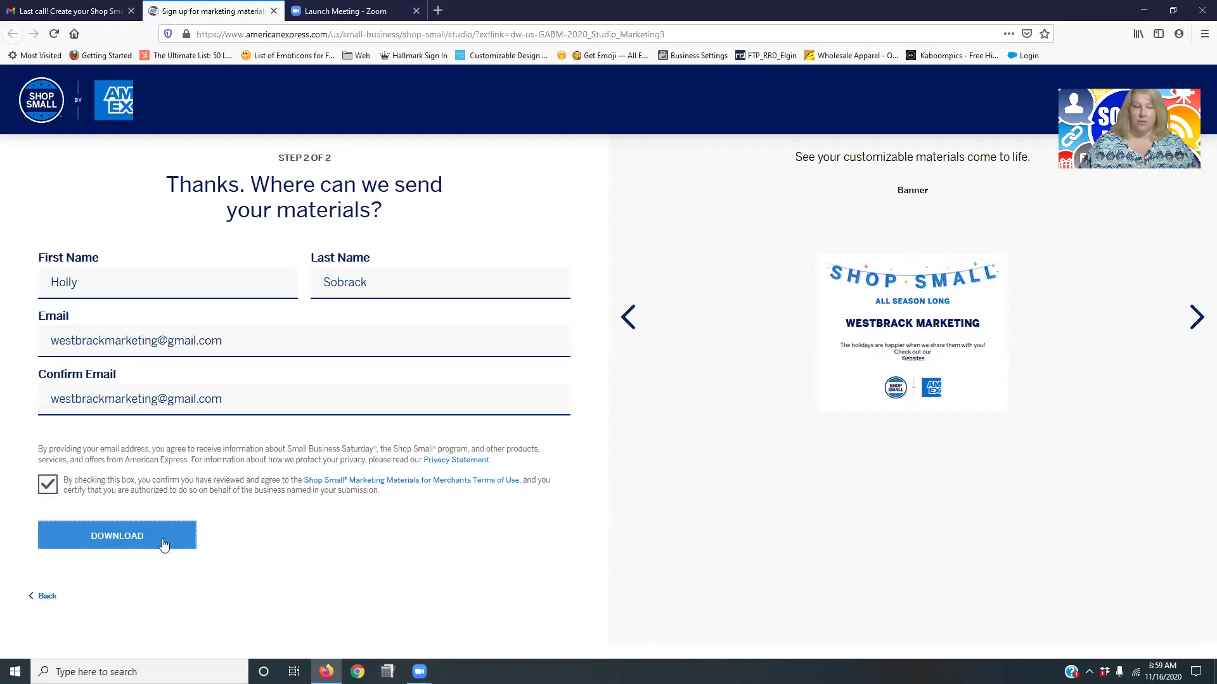
Download the custom holiday marketing materials as Shop-Small-Holiday_Studio-Materials.zip.
left_click(164, 543)
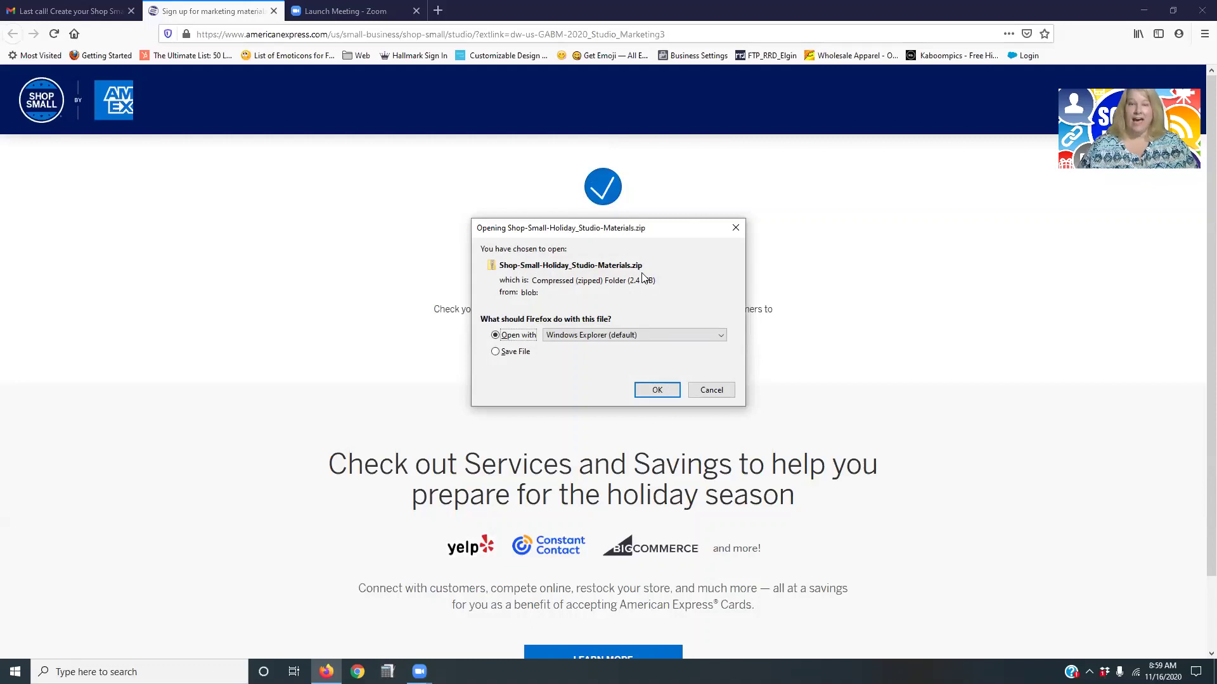
Open the zip and view the custom poster PDF in Printable_Posters > Customizable, then close Acrobat.
left_click(657, 391)
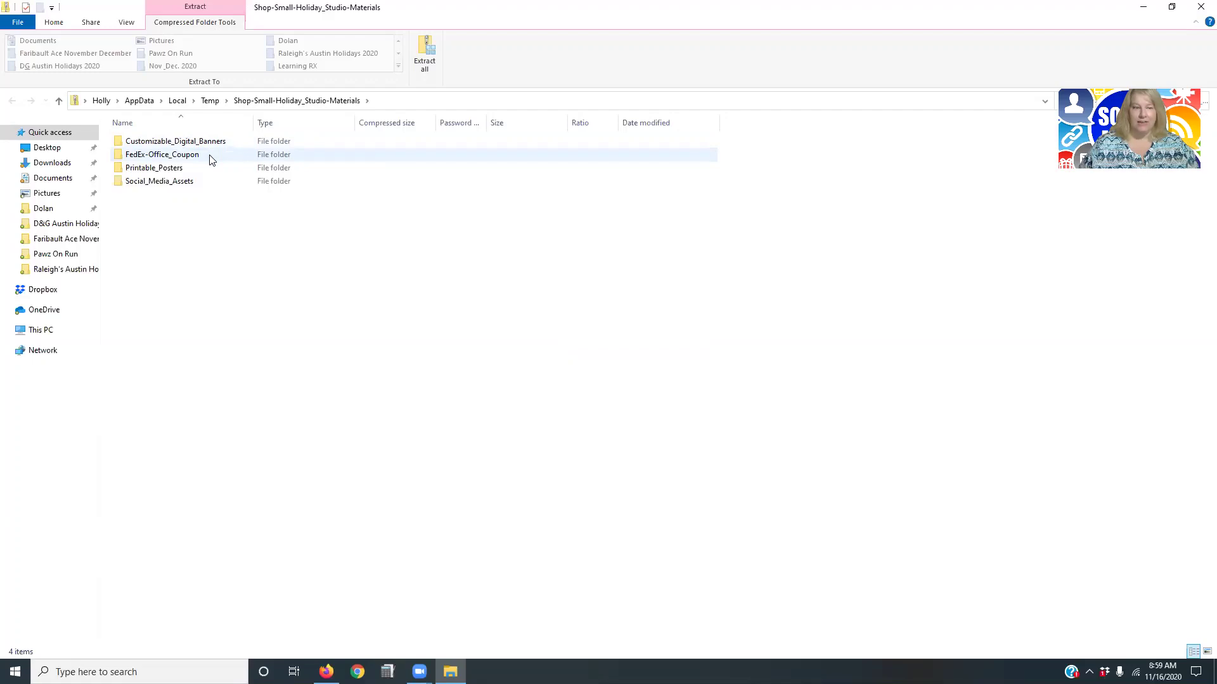
double_click(188, 169)
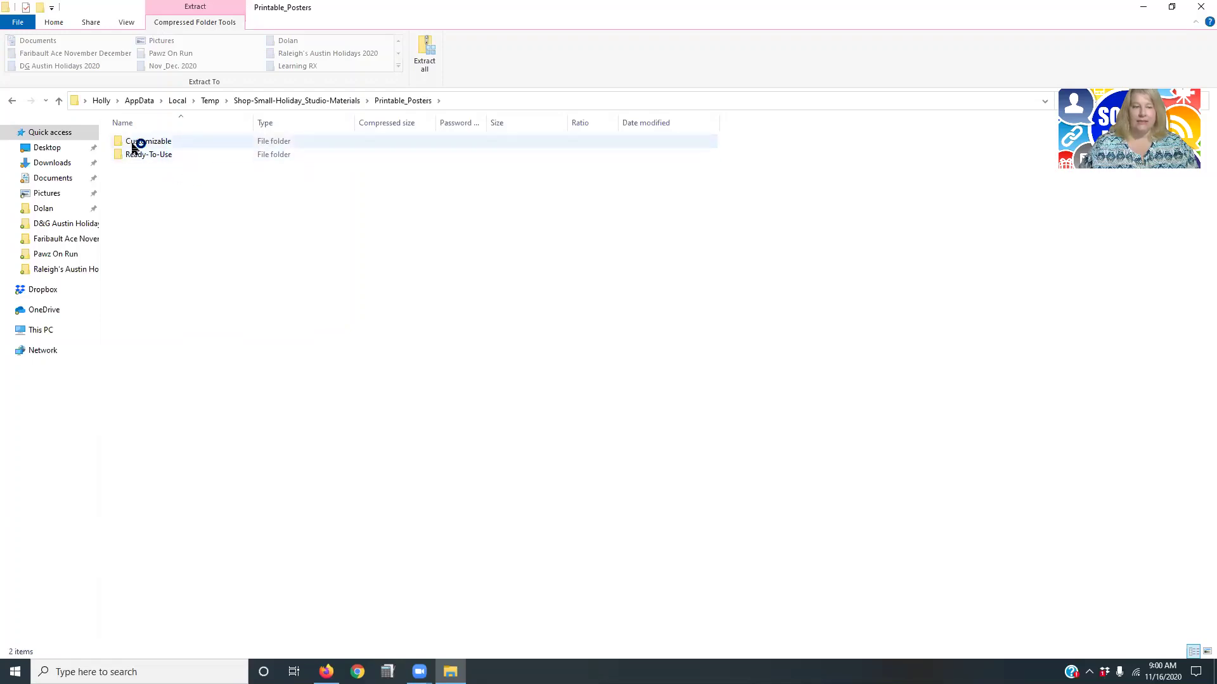
double_click(137, 142)
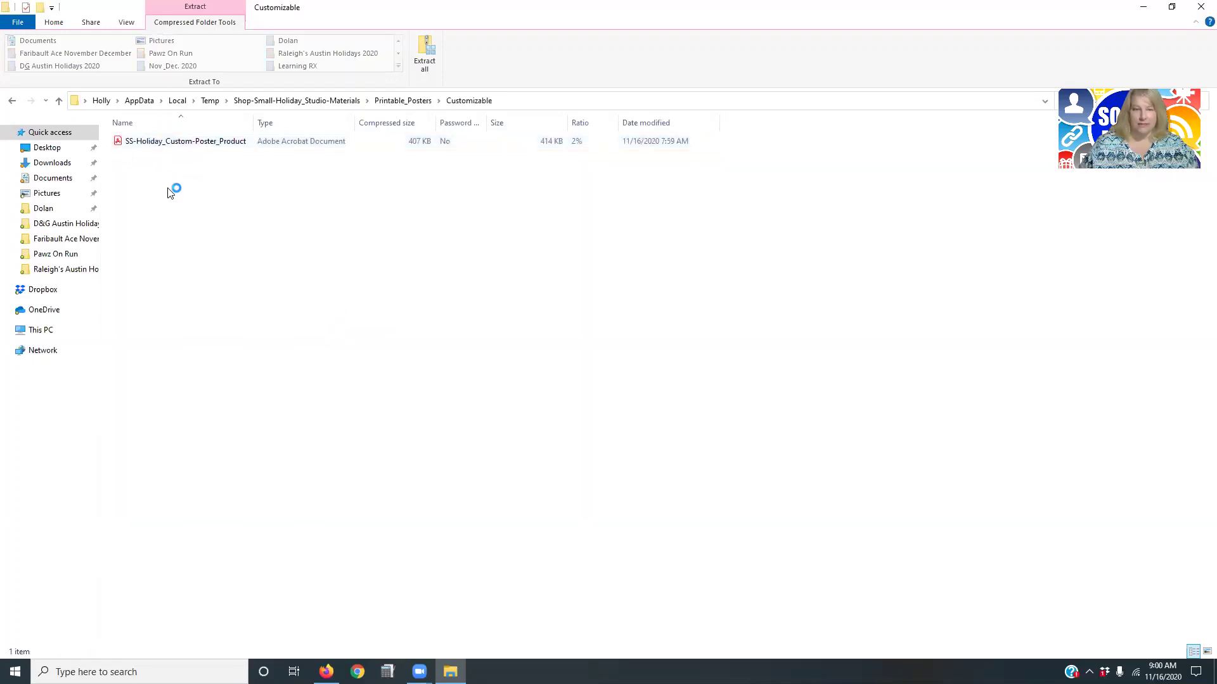
double_click(185, 145)
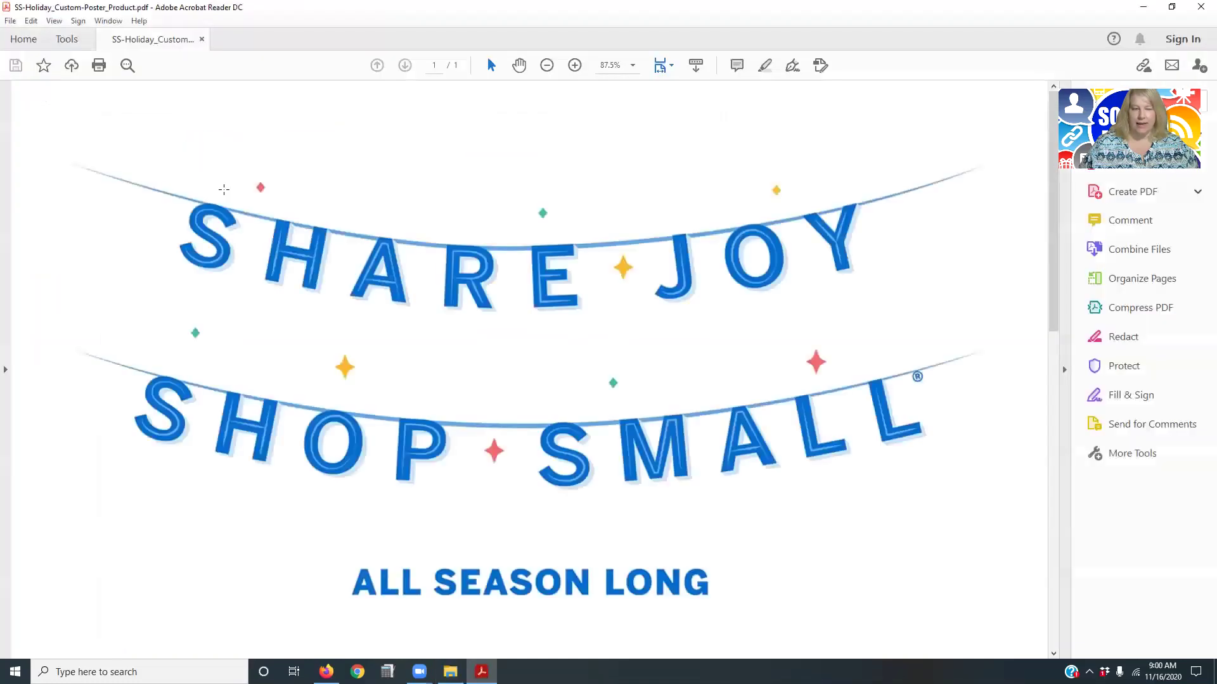
left_click_drag(1054, 225, 1035, 450)
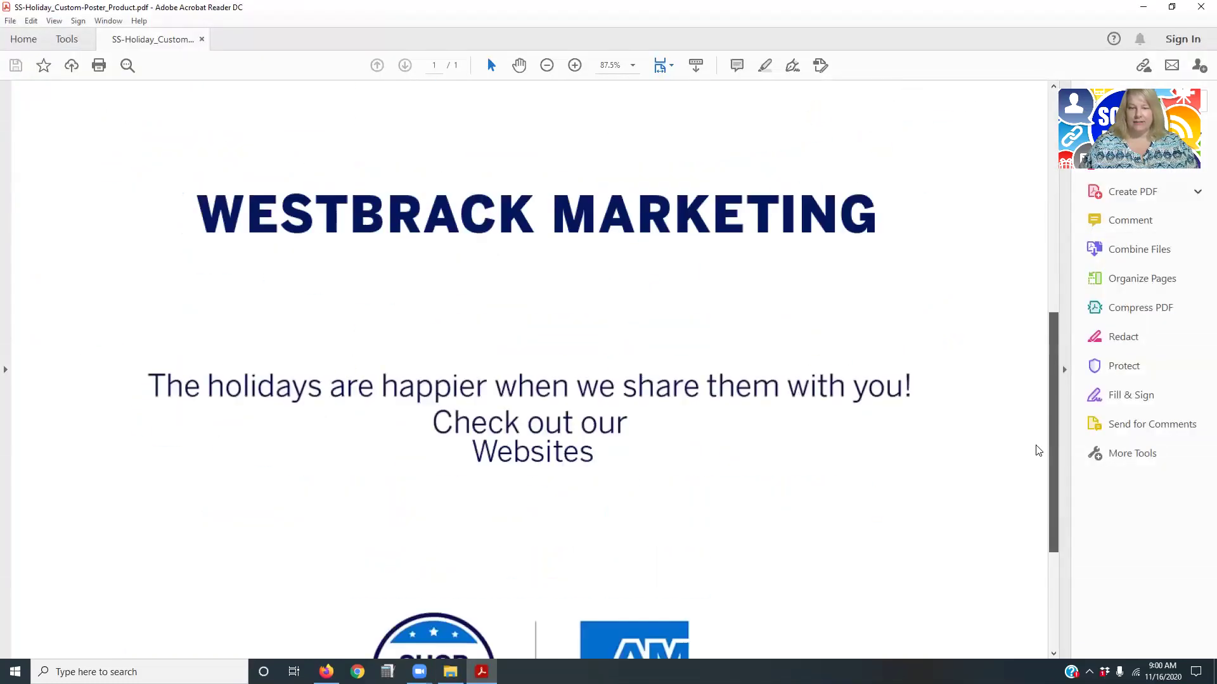
scroll(1026, 387, "up", 6)
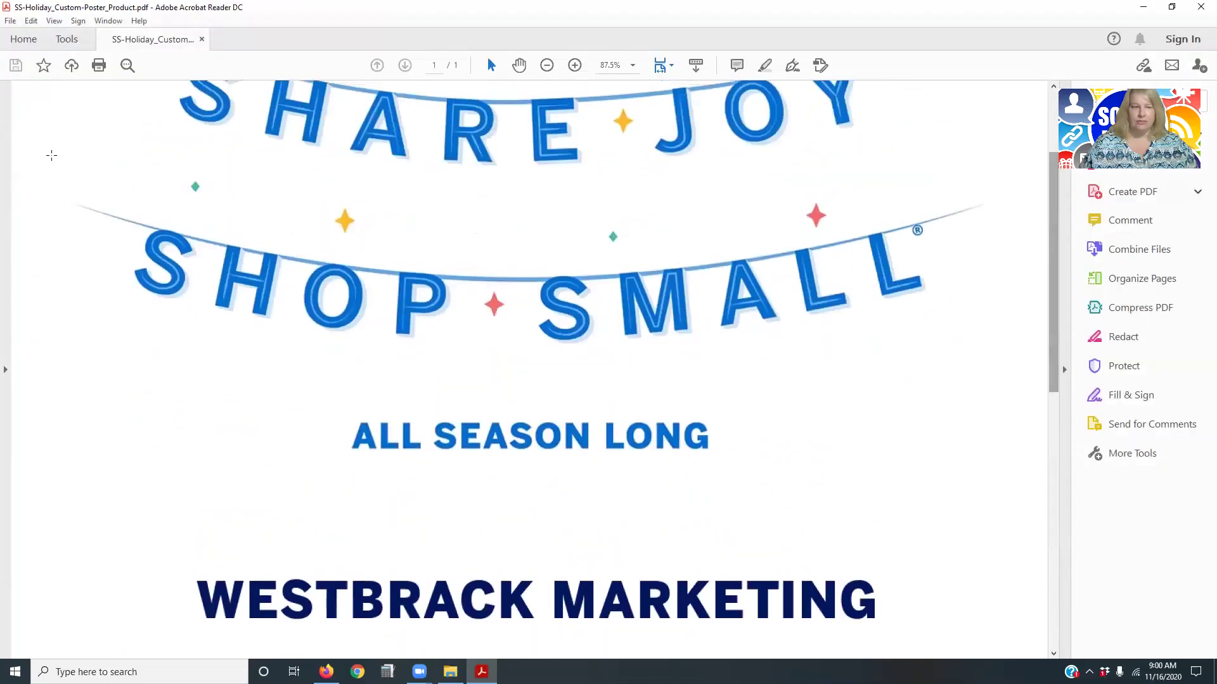
left_click(1199, 9)
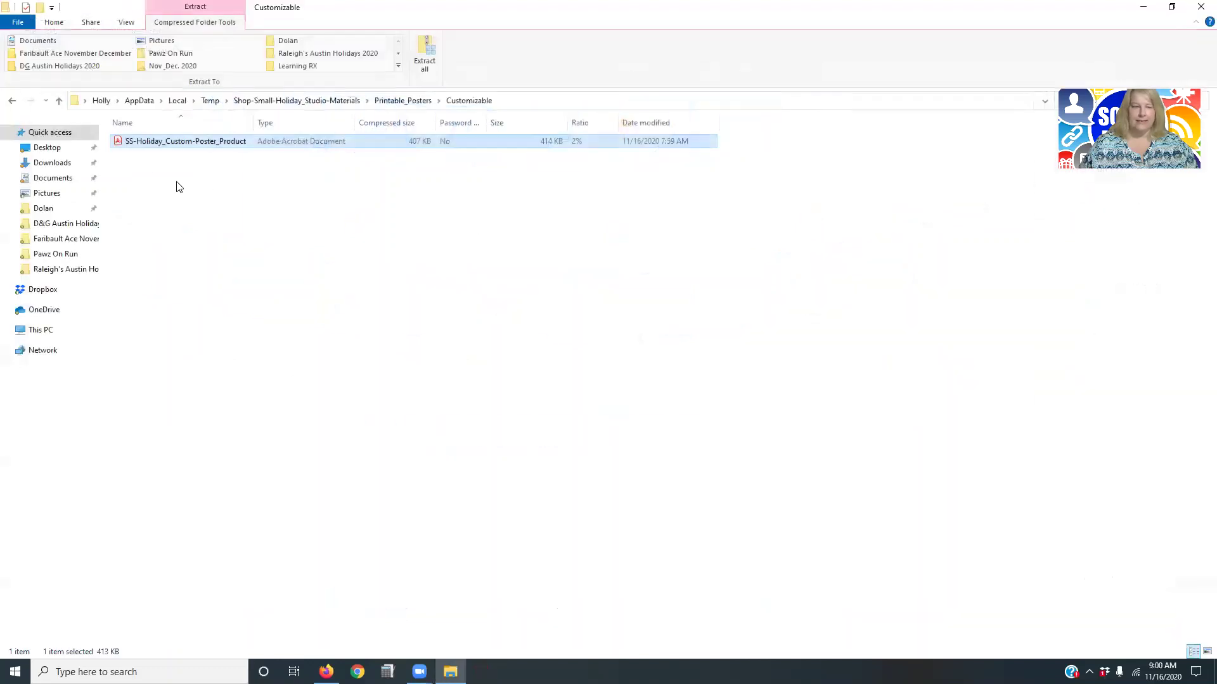
Go back to the materials root and open SS-Holiday_Social-Post-1 from Social_Media_Assets > Ready-To-Use.
left_click(9, 102)
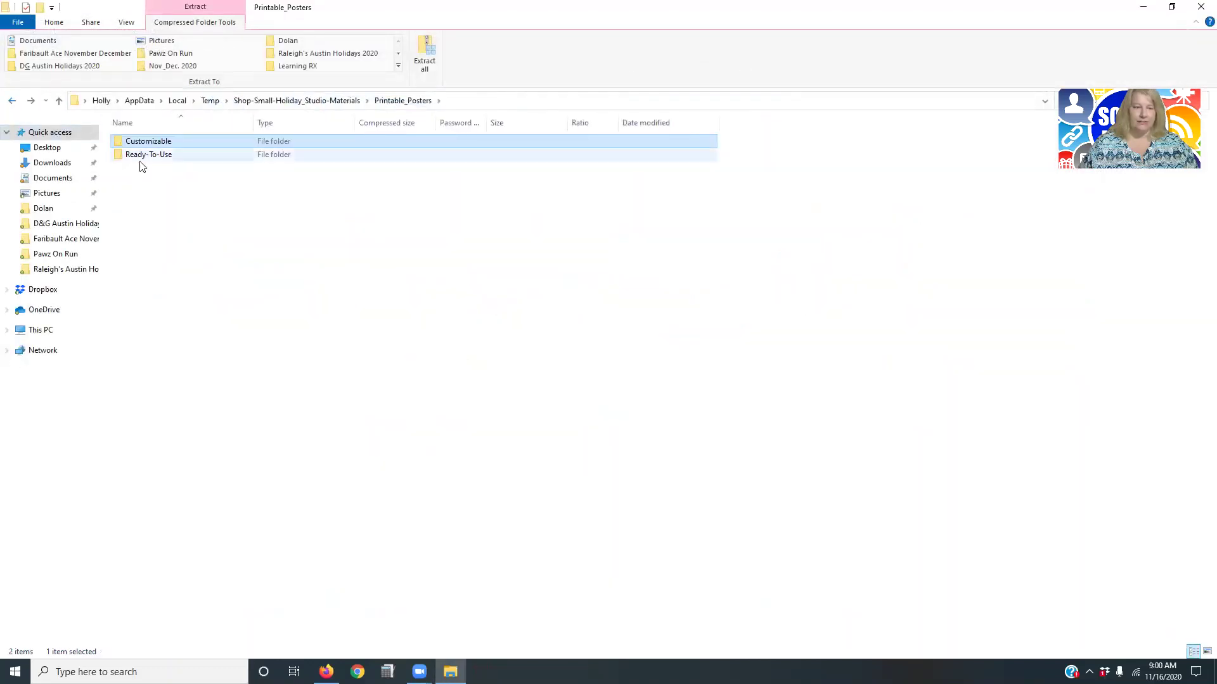
left_click(11, 102)
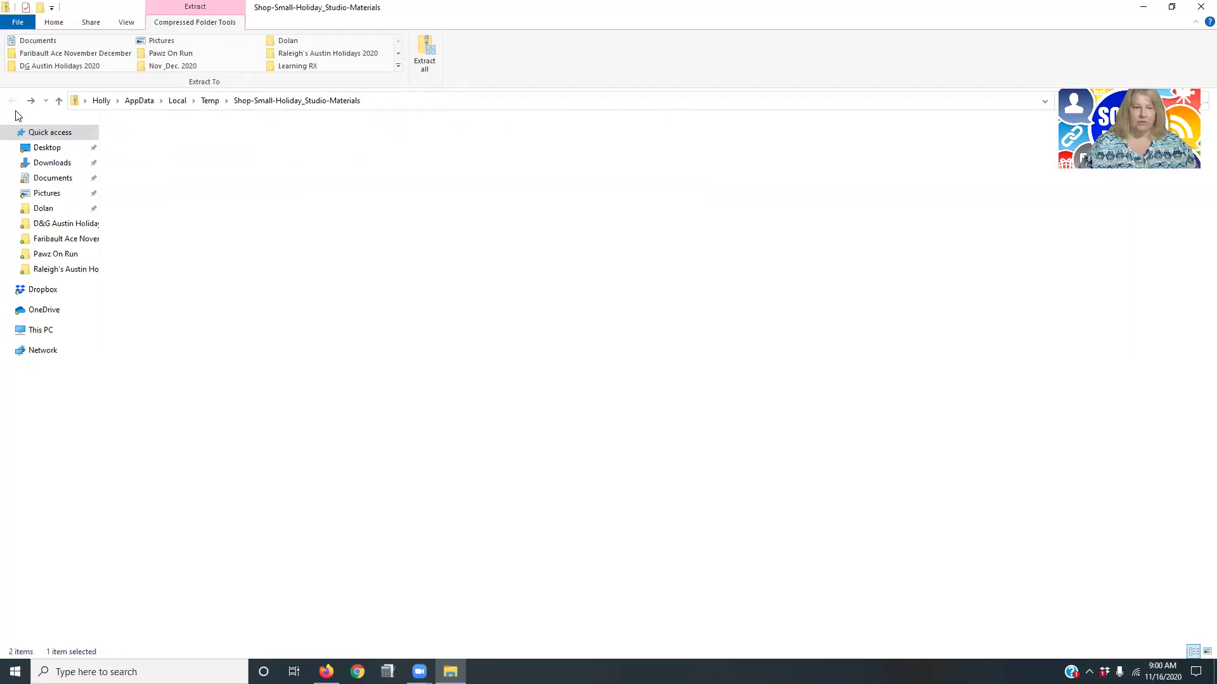
double_click(143, 181)
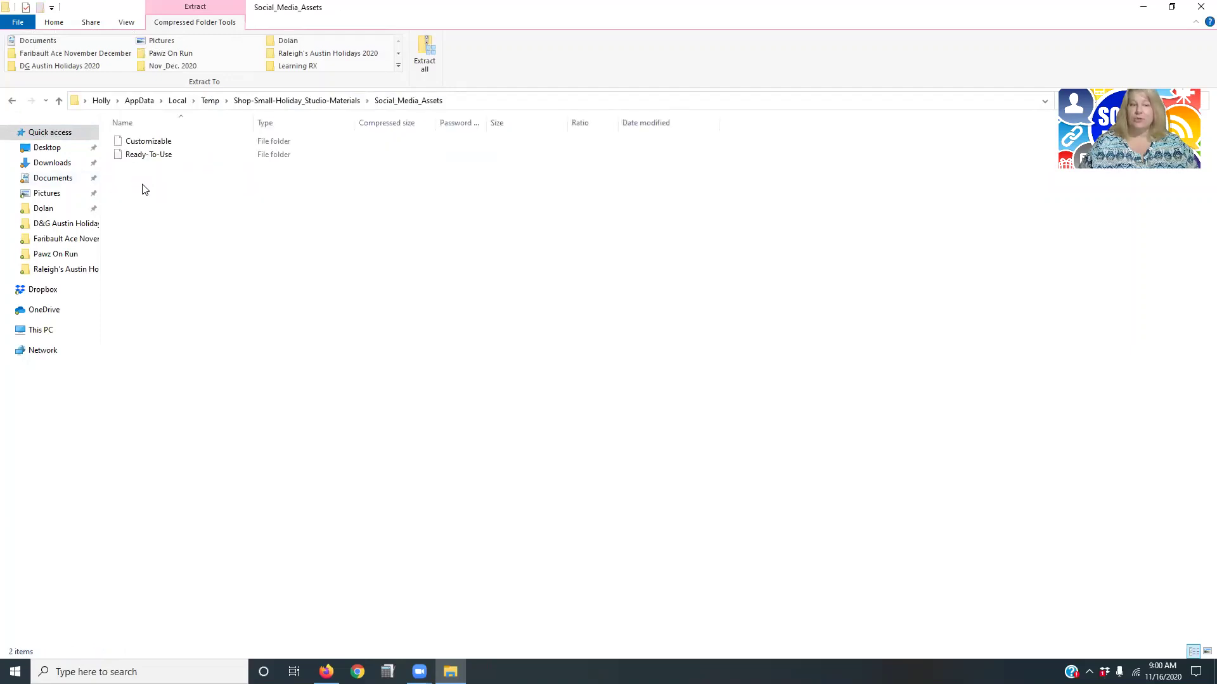
double_click(149, 157)
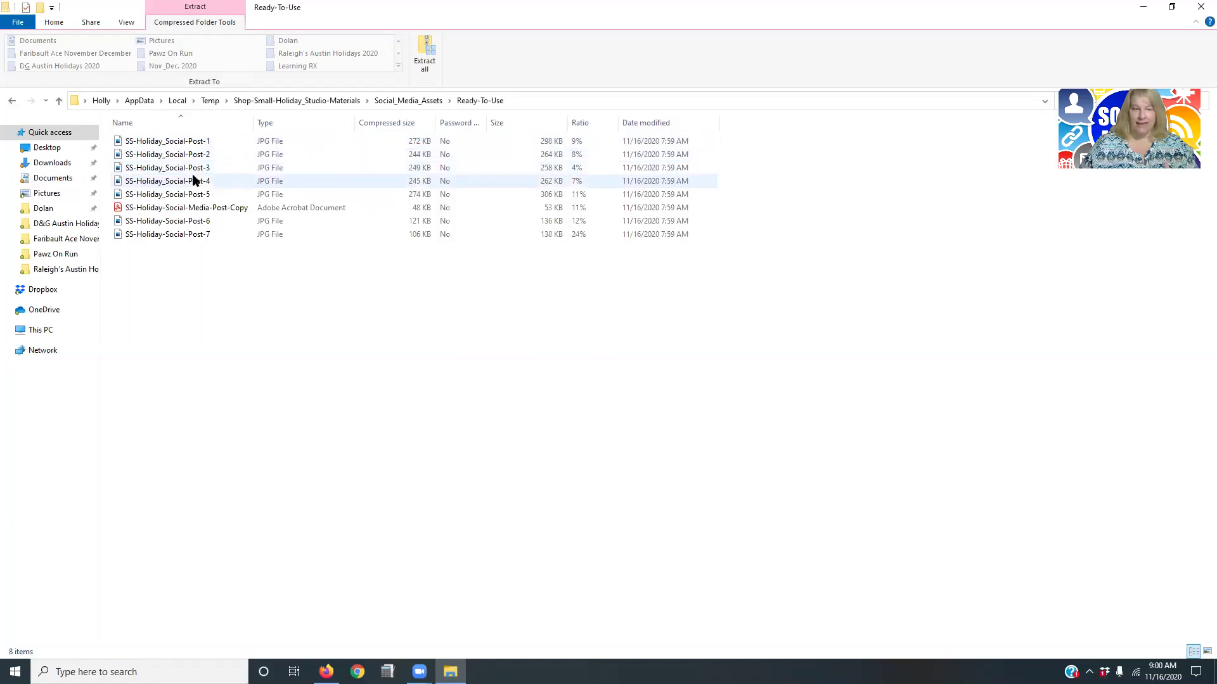
double_click(192, 142)
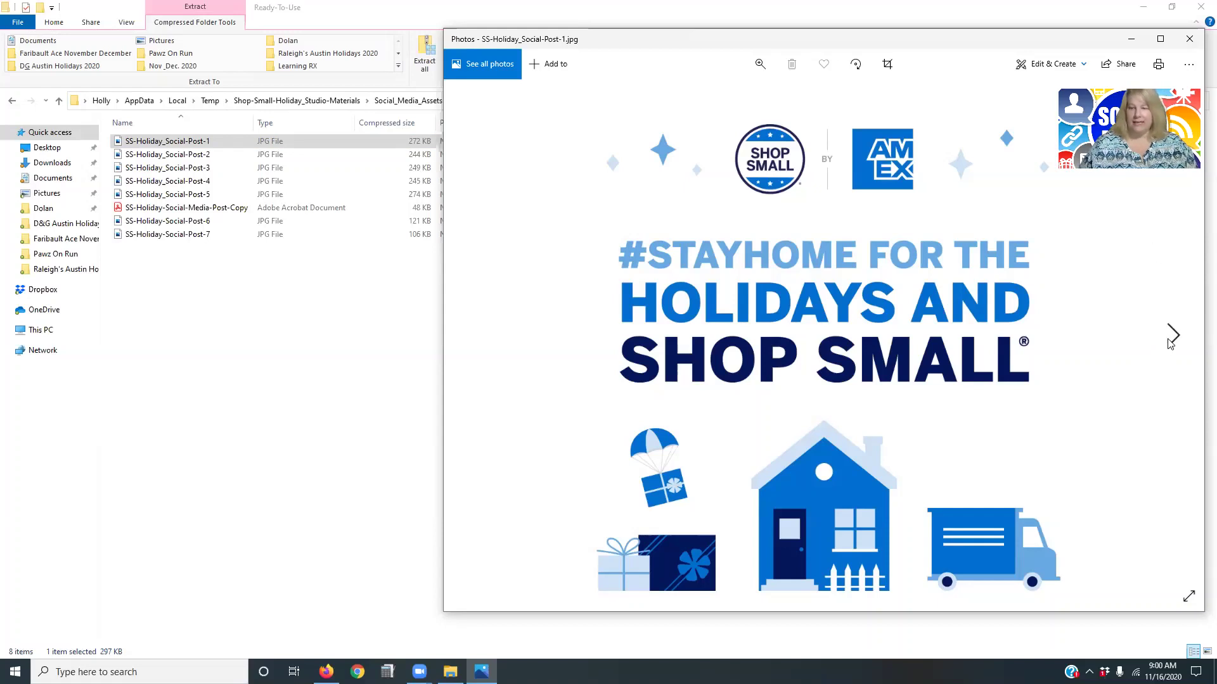
Close Post-1, then view SS-Holiday_Social-Post-2 in Photos and close it.
left_click(1189, 38)
double_click(168, 154)
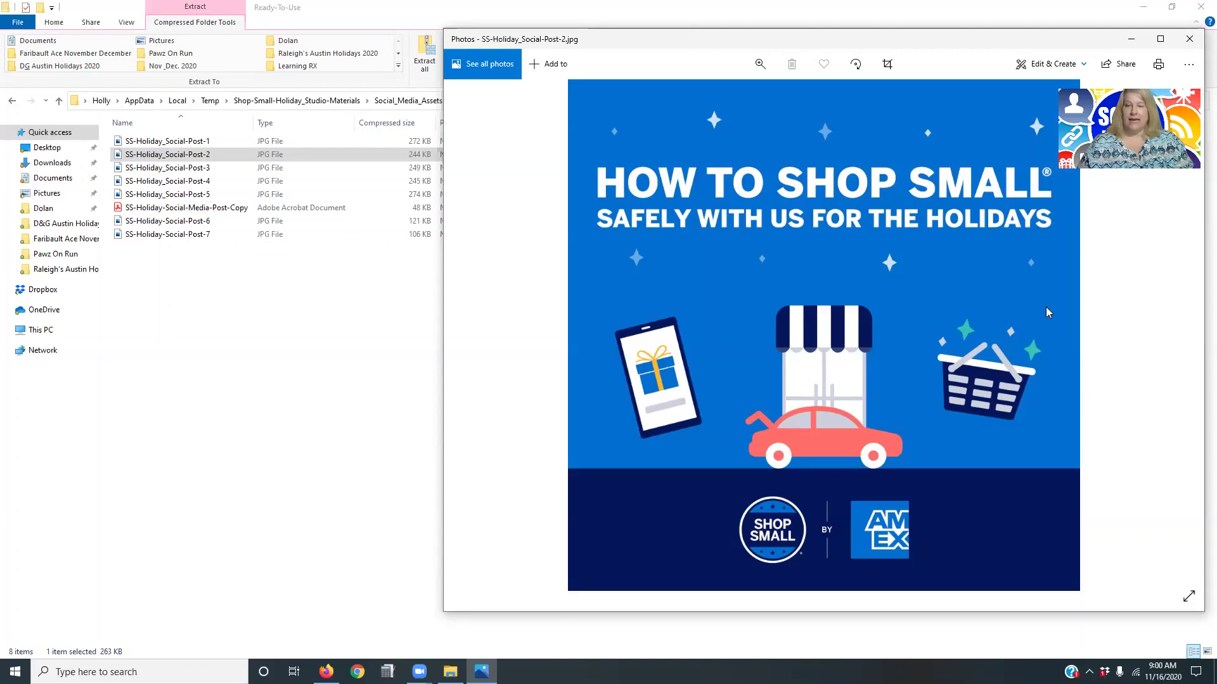
left_click(1190, 41)
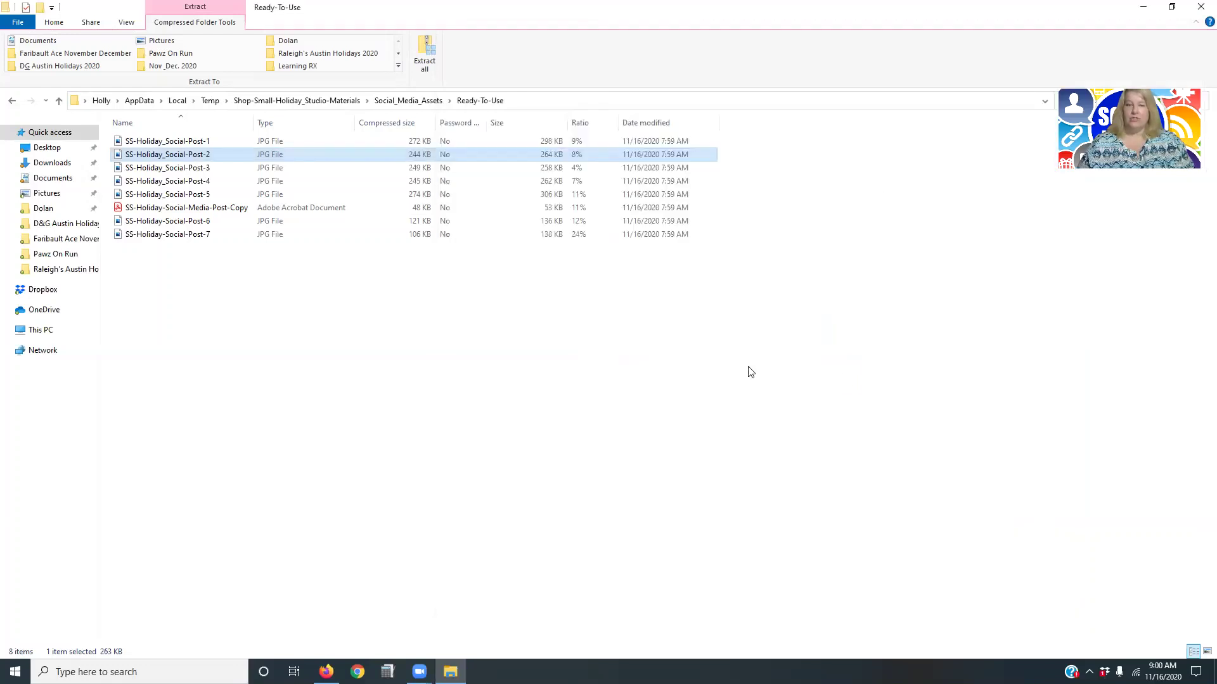